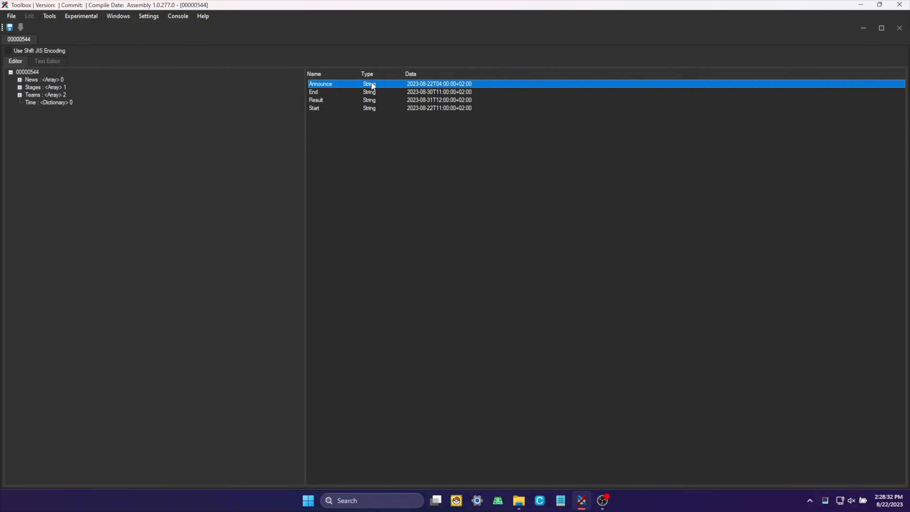
Step: Set the Announce time to 2023-08-20T04:00:00+02:00 and save the file
right_click(372, 85)
left_click(392, 99)
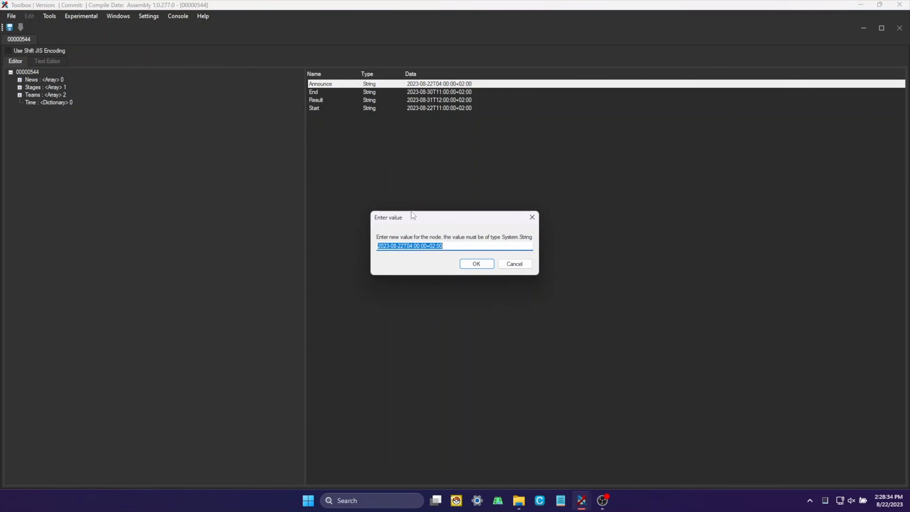
left_click(404, 246)
key("BackSpace")
type("0")
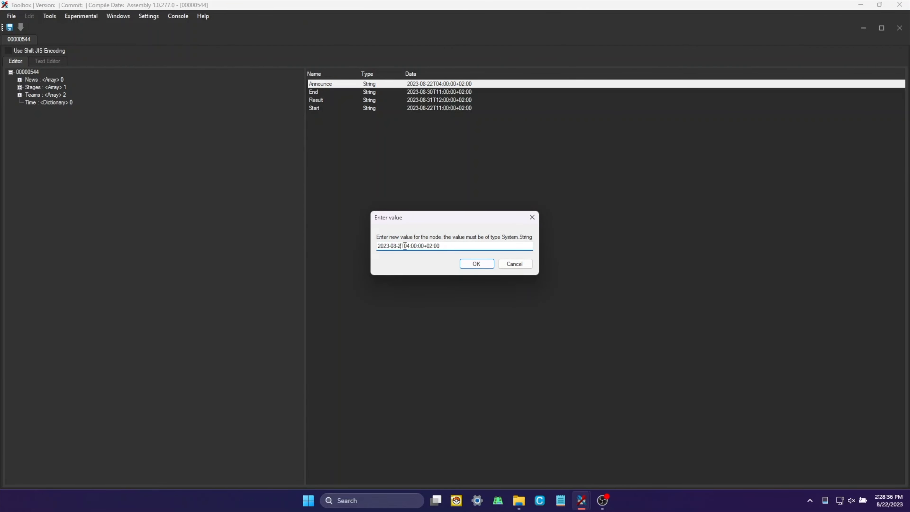
left_click(477, 264)
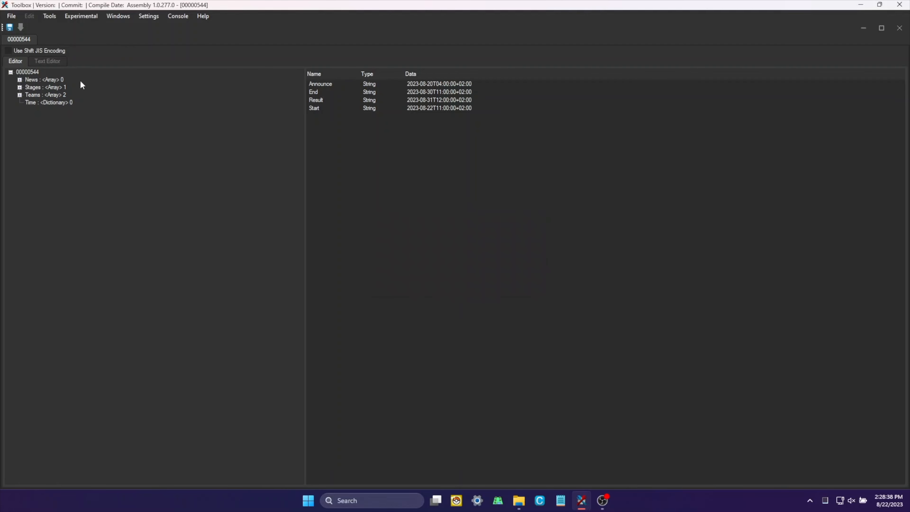
left_click(9, 28)
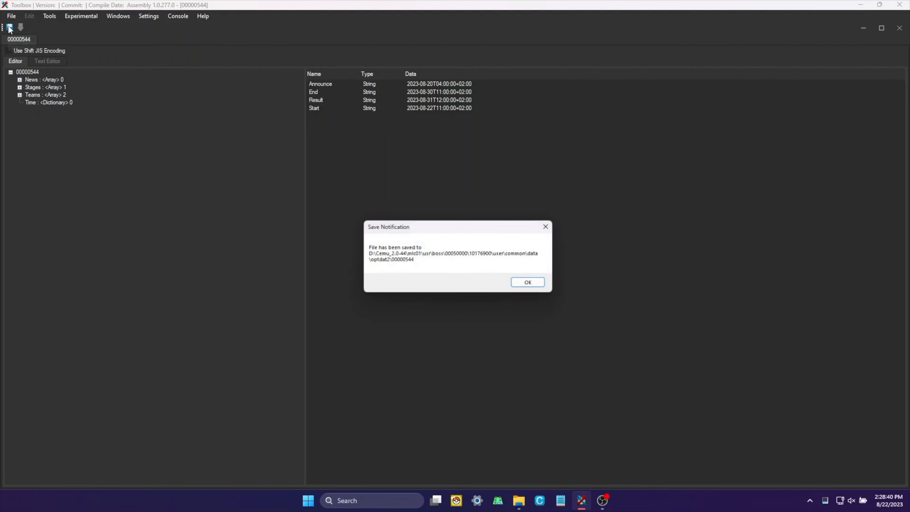
left_click(523, 283)
Step: Switch to Cemu and launch Splatoon
left_click(540, 501)
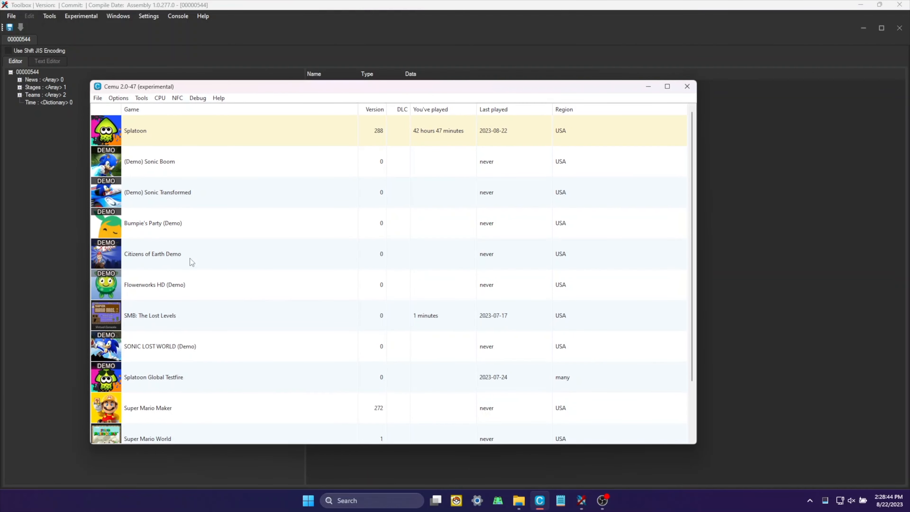
left_click(131, 144)
double_click(131, 143)
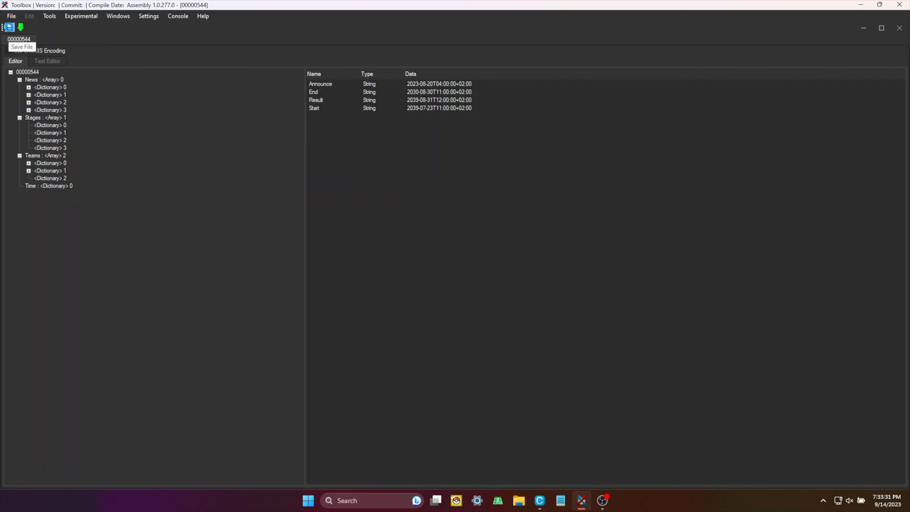
Step: Save file 00000544 in Toolbox and decompile it into editable text
left_click(9, 27)
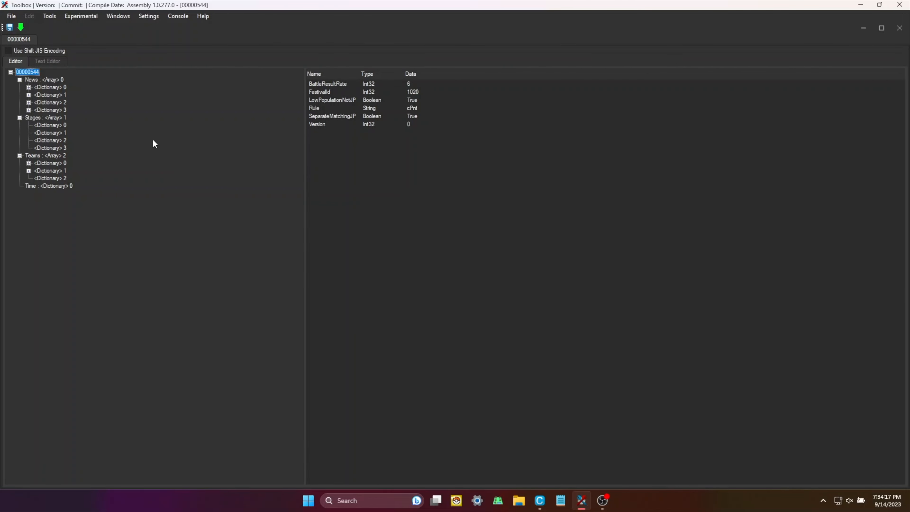
left_click(55, 63)
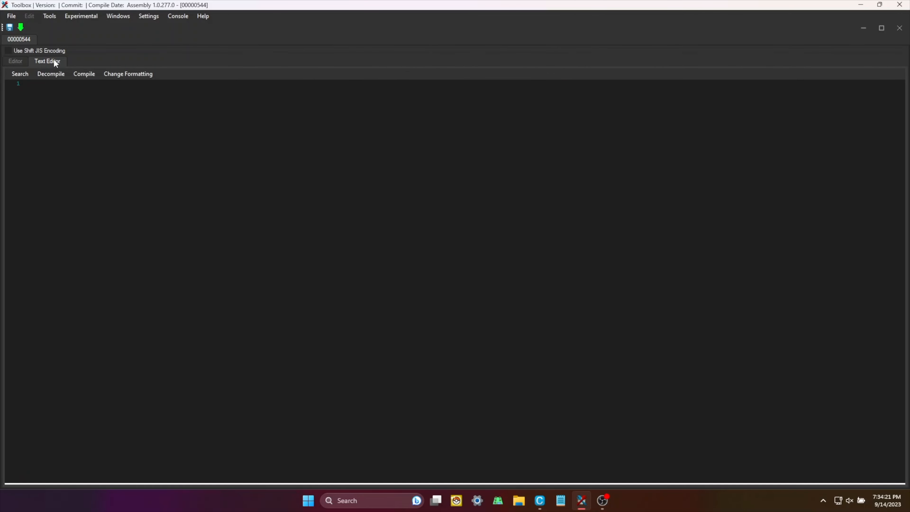
left_click(54, 73)
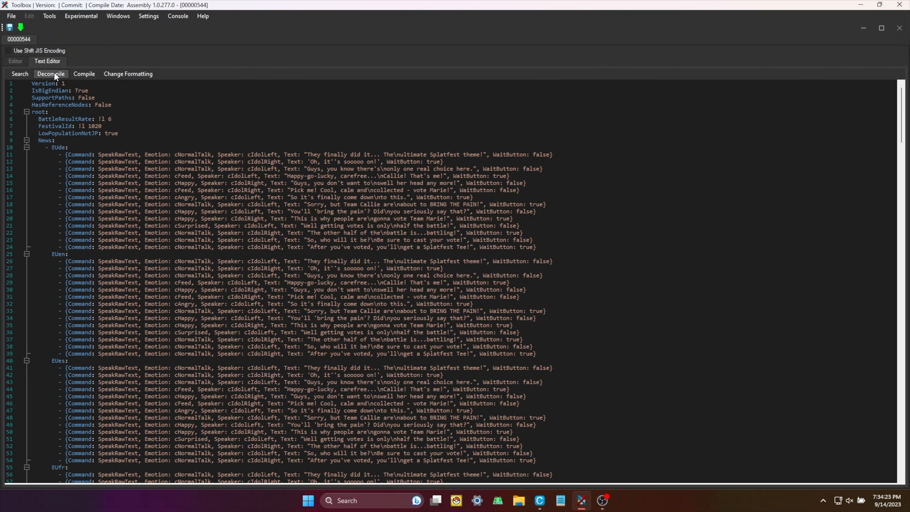
Step: Look through the decompiled text from start to end and compare it with the node tree view
scroll(164, 374, "down", 20)
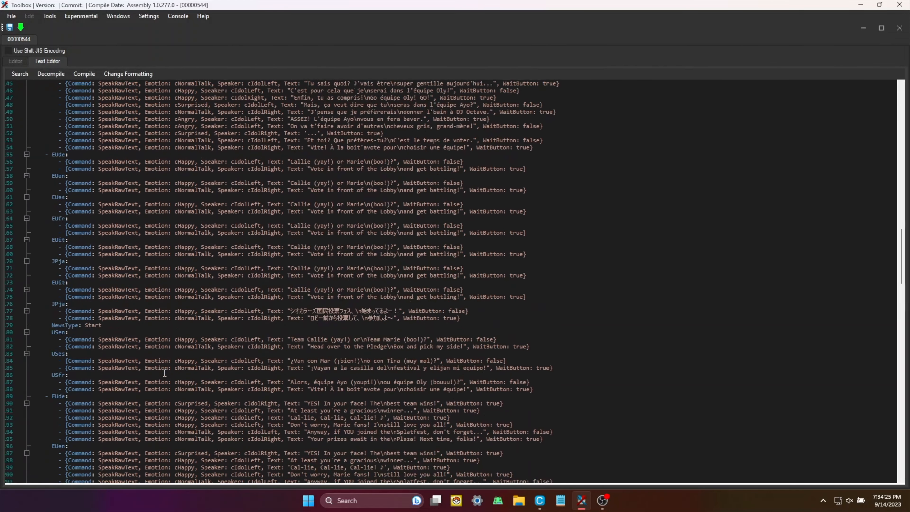
scroll(165, 374, "down", 20)
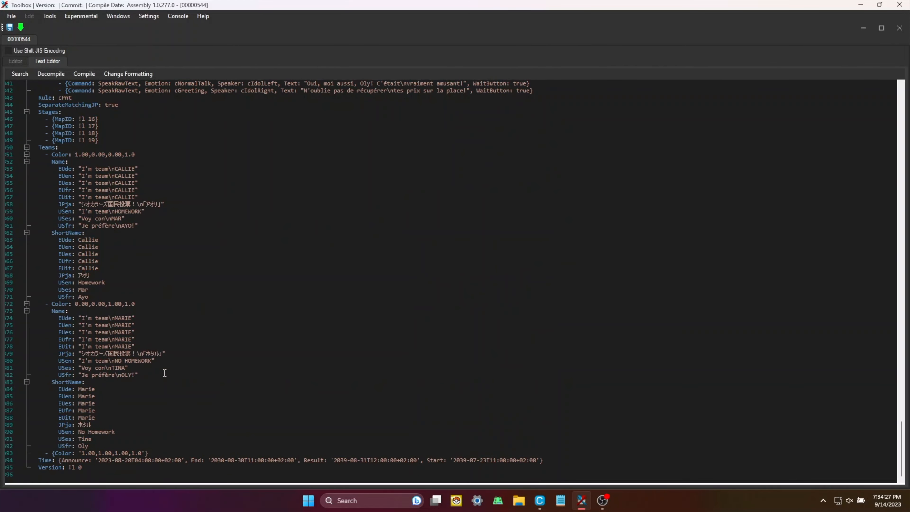
scroll(165, 373, "up", 20)
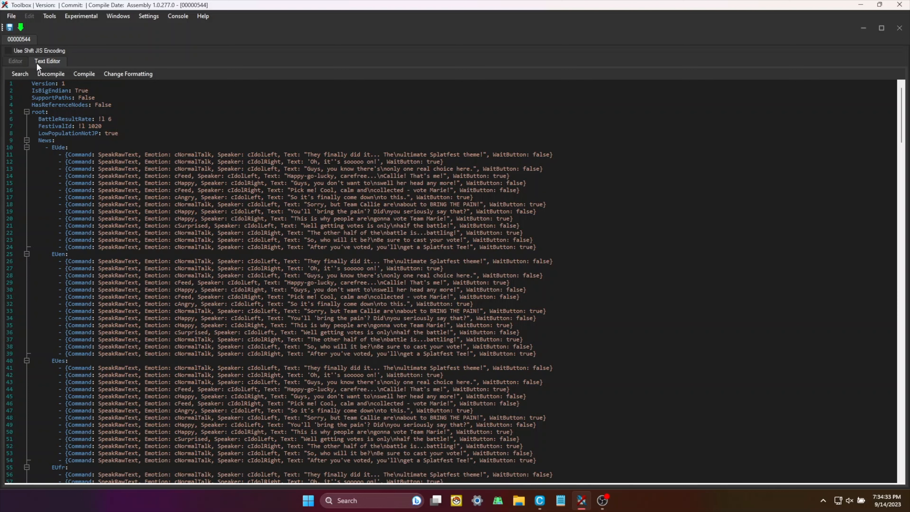
left_click(24, 63)
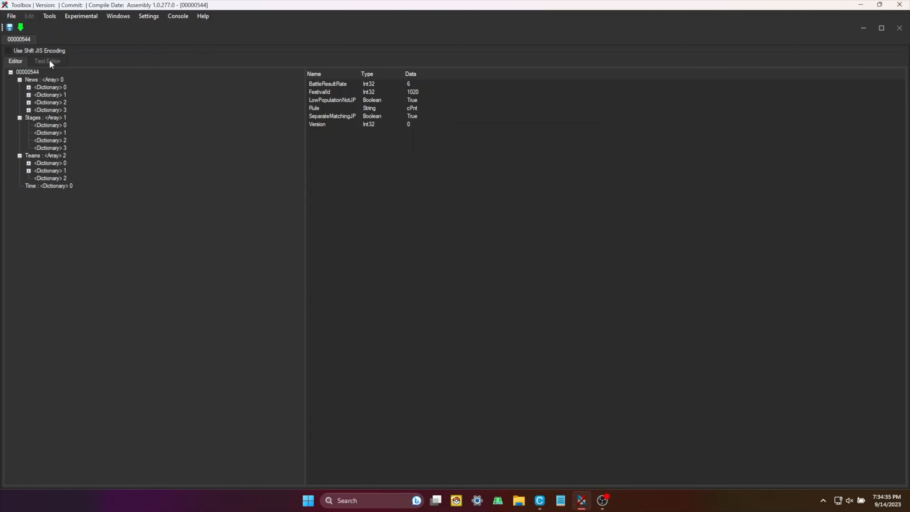
left_click(49, 62)
left_click(17, 61)
left_click(36, 58)
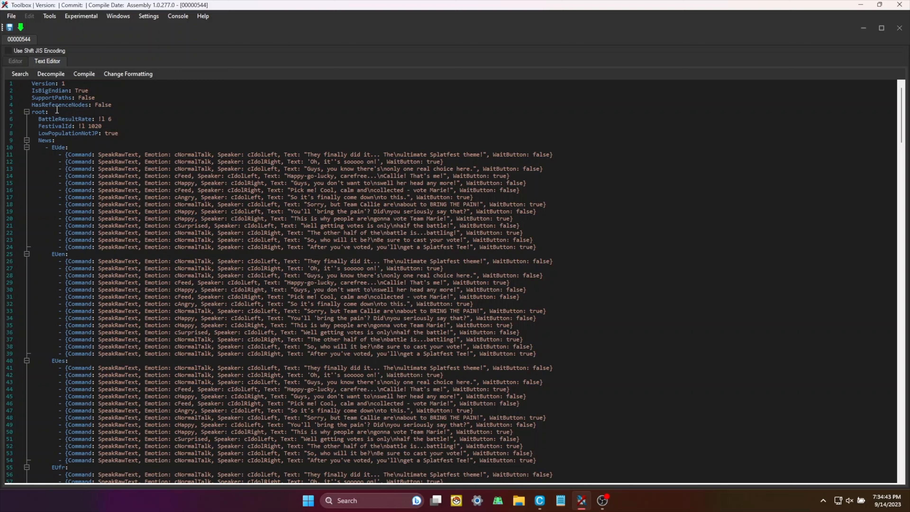
left_click(18, 63)
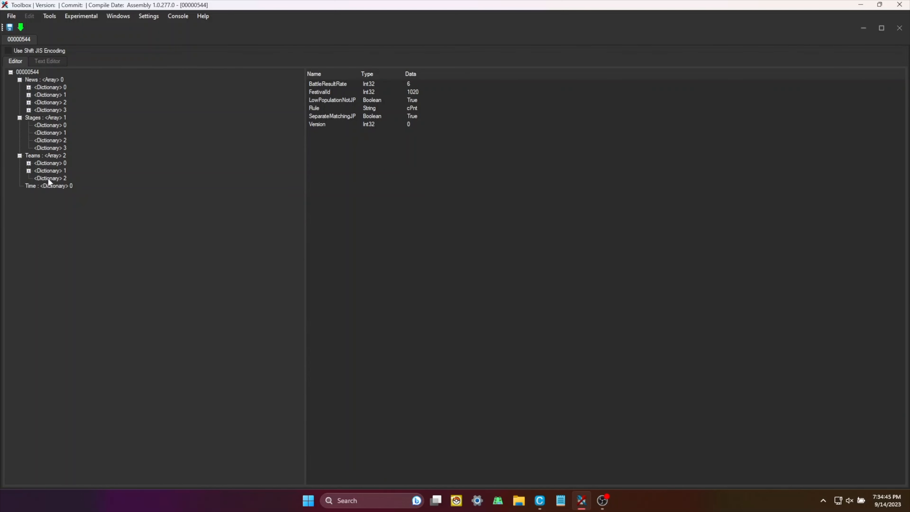
Step: Compile the text version back into the byaml data
left_click(39, 62)
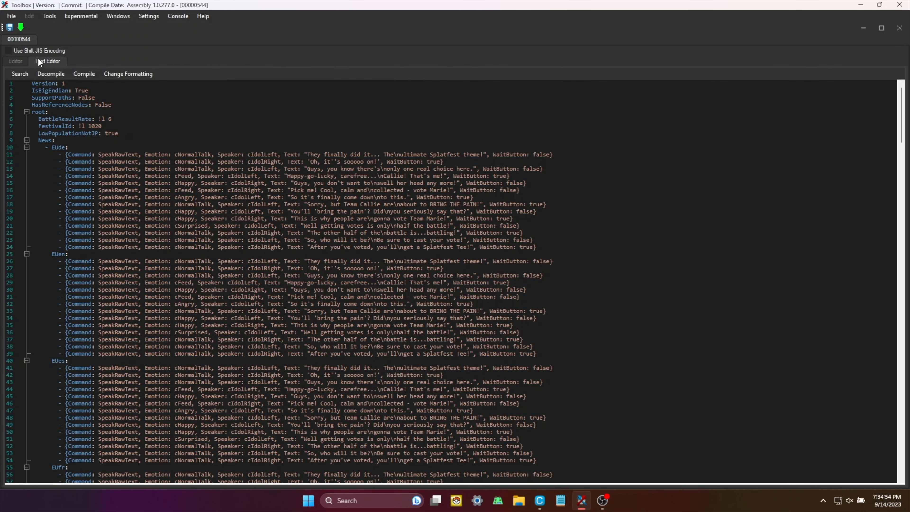
left_click(74, 75)
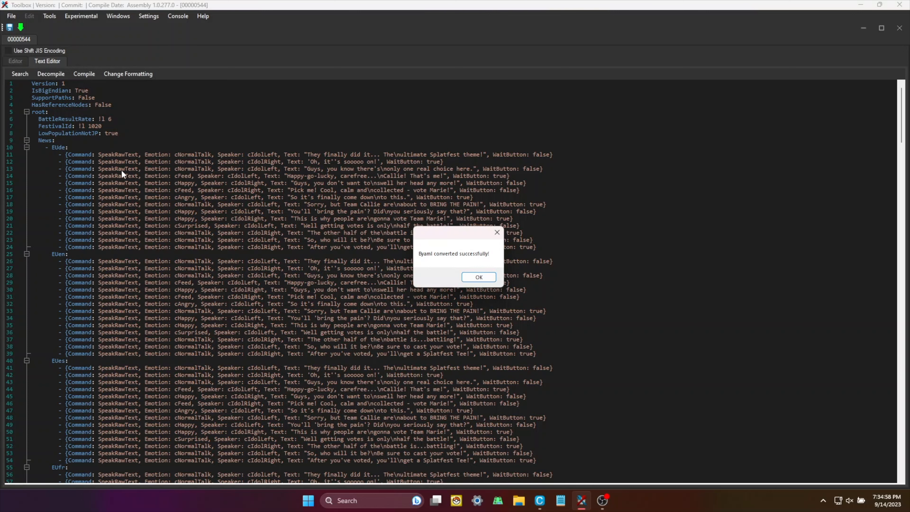
left_click(490, 276)
Step: Return to the node tree, toggling Shift JIS encoding on and back off, and expand the 00000544 root node
left_click(8, 51)
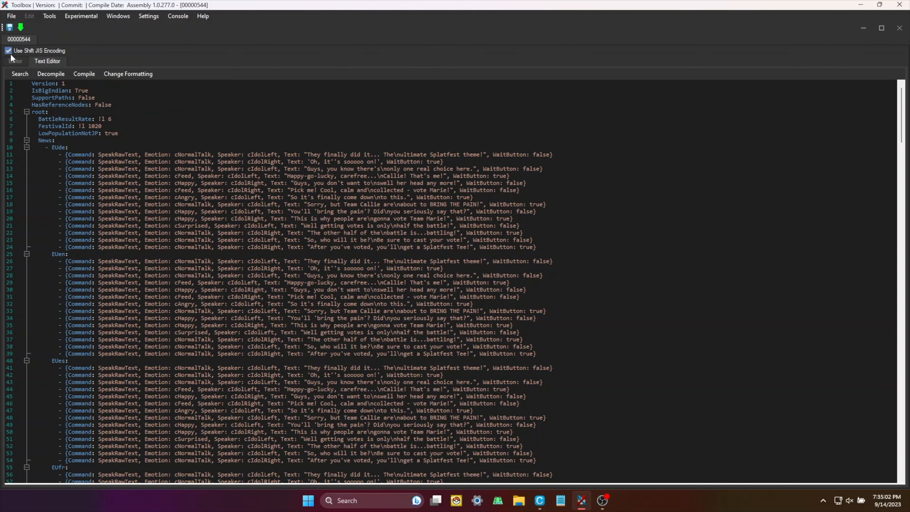
left_click(13, 61)
left_click(9, 50)
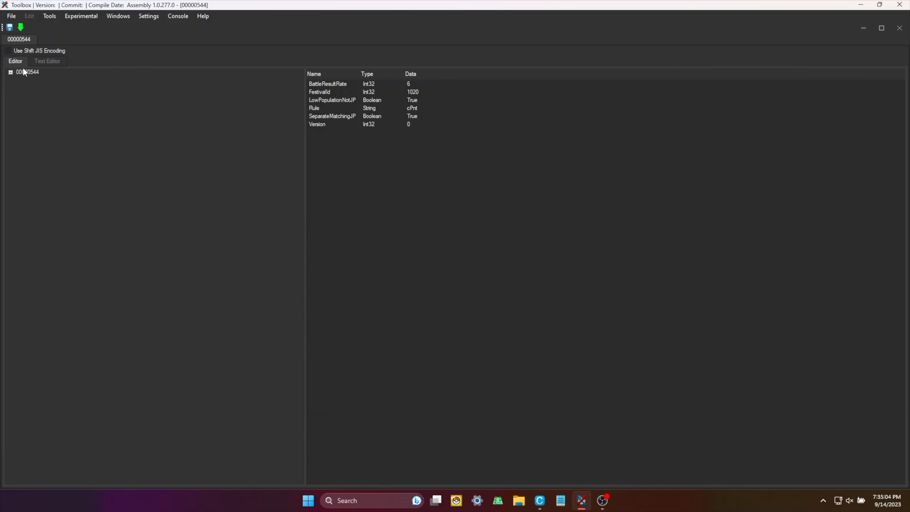
left_click(25, 72)
left_click(10, 72)
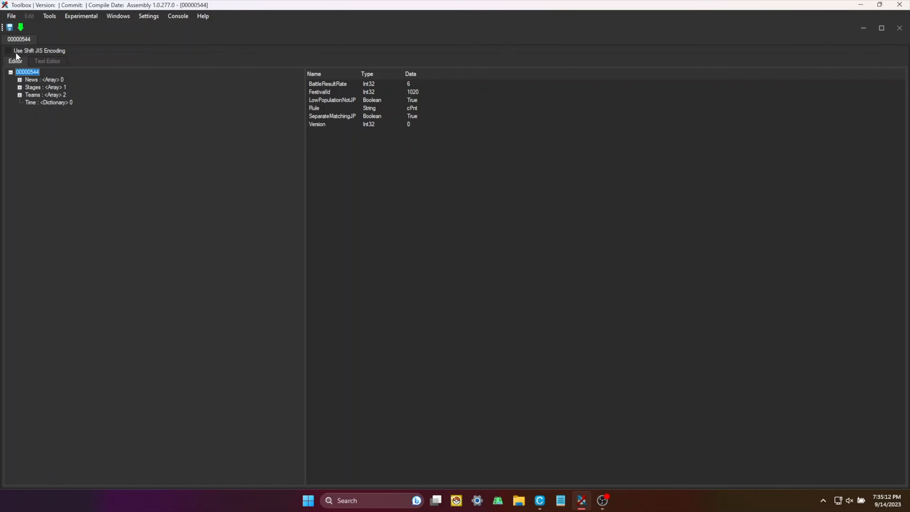
Step: Save the compiled 00000544 file from the node tree view
left_click(39, 61)
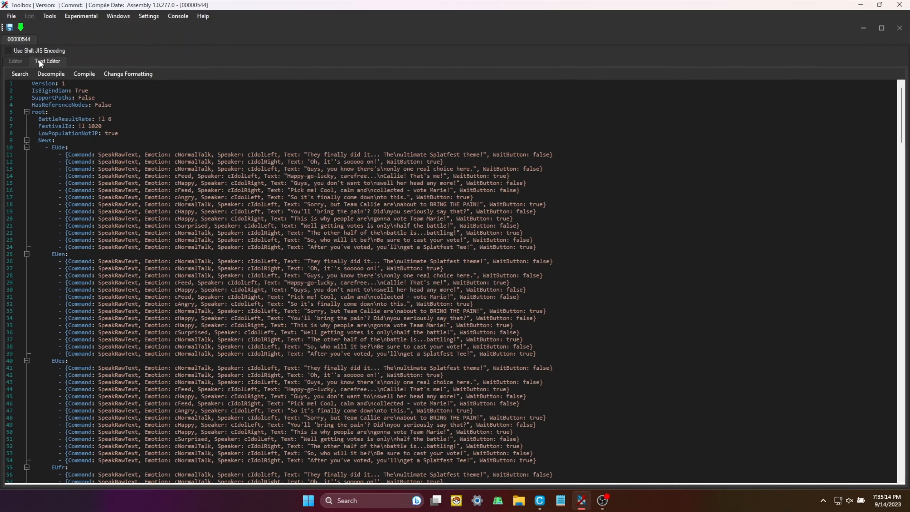
left_click(23, 61)
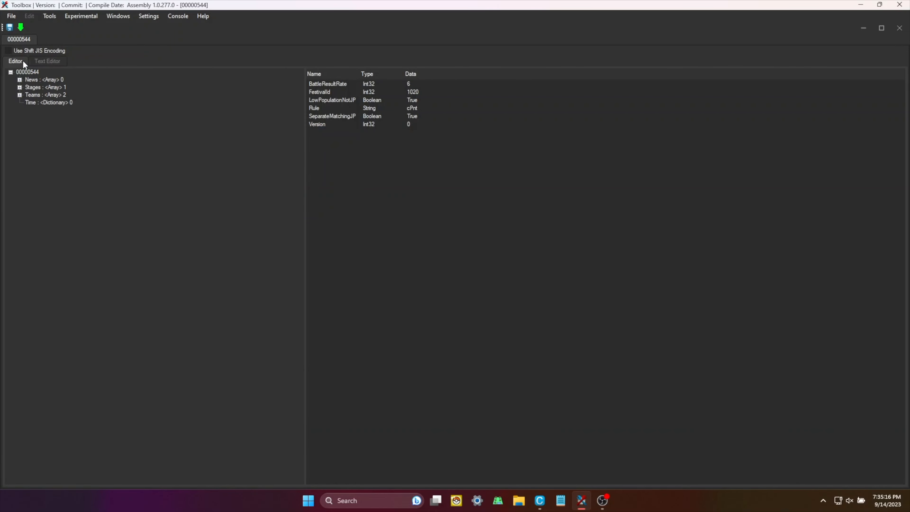
left_click(10, 27)
left_click(531, 283)
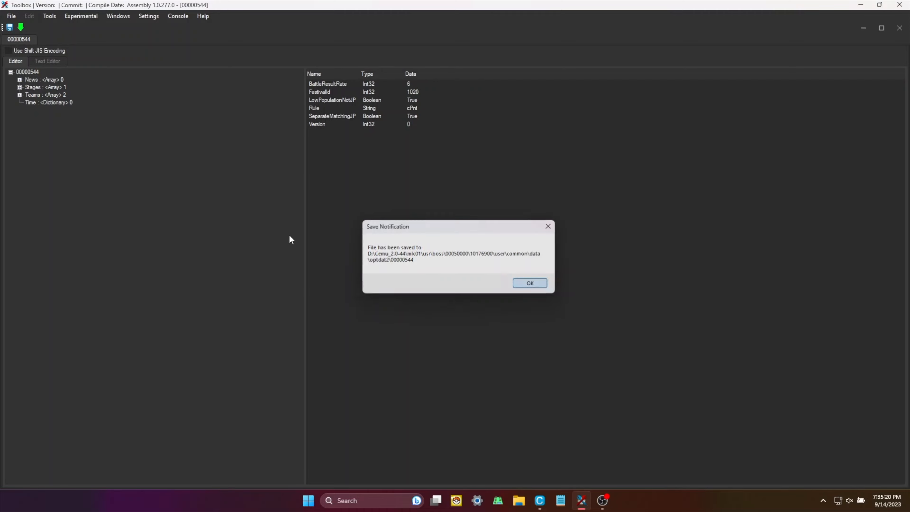
left_click(42, 63)
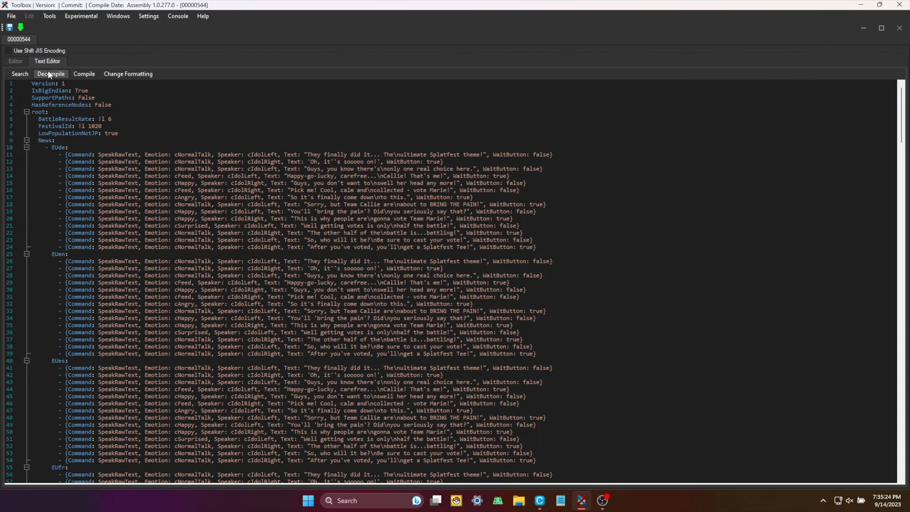
left_click(18, 62)
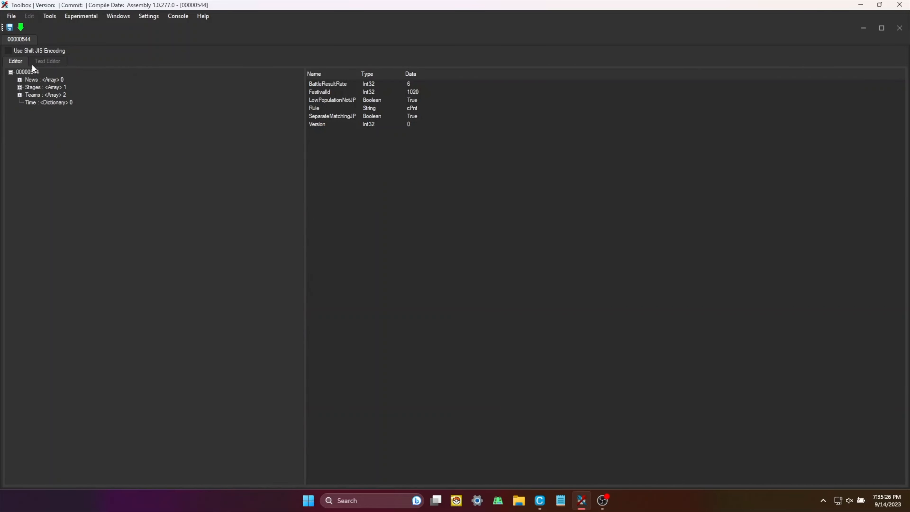
left_click(42, 63)
left_click(18, 61)
Step: Examine the first USen dialogue line of the Announce news in the decompiled text
left_click(51, 63)
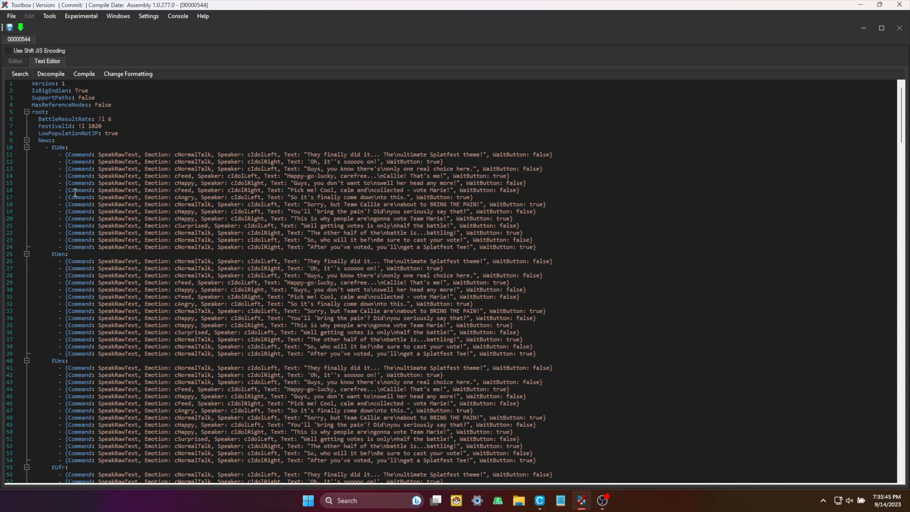
scroll(75, 193, "down", 15)
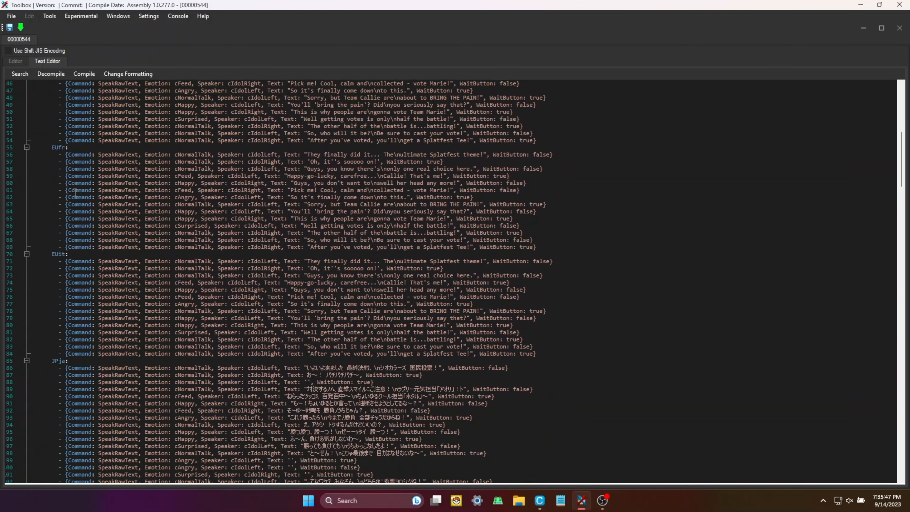
scroll(75, 193, "down", 13)
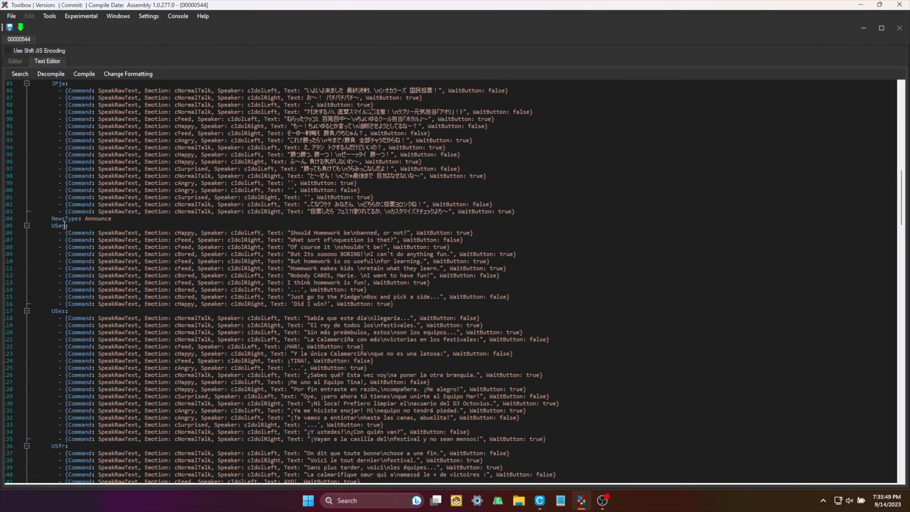
left_click_drag(51, 226, 75, 236)
left_click(54, 227)
left_click(145, 240)
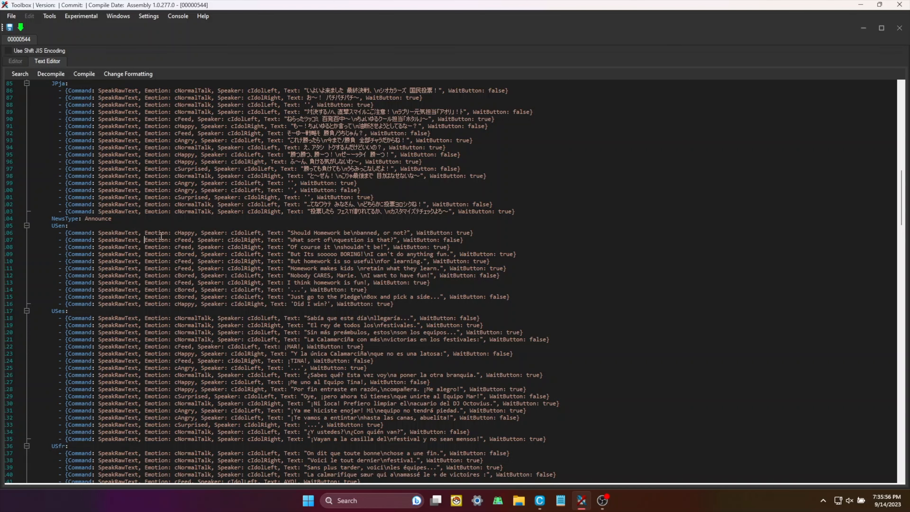
left_click_drag(98, 233, 385, 231)
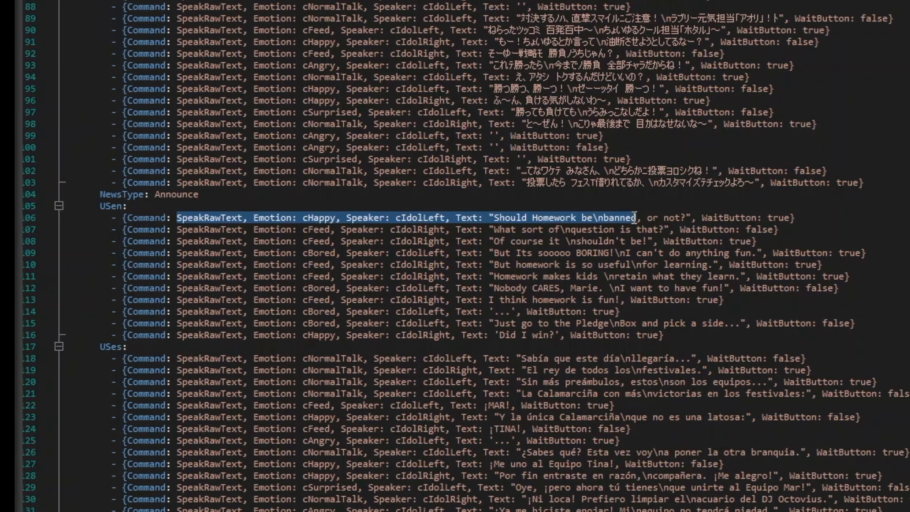
triple_click(385, 231)
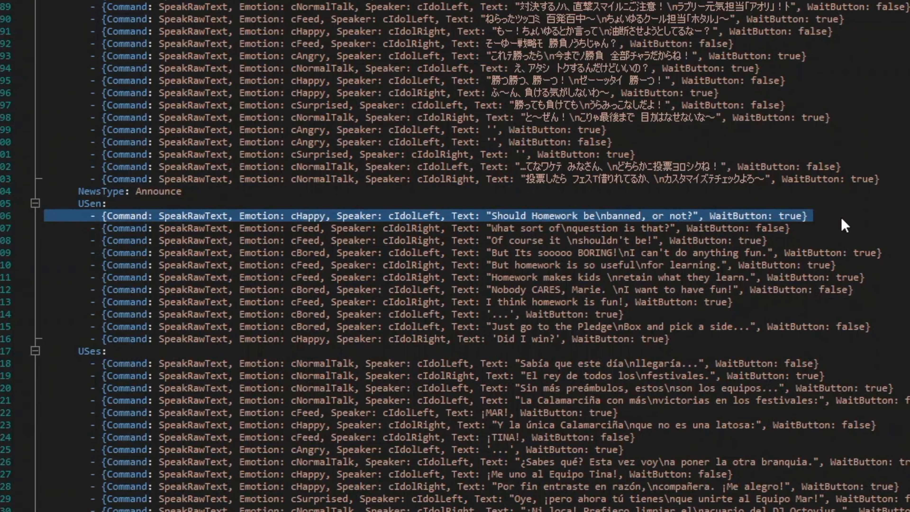
left_click(842, 219)
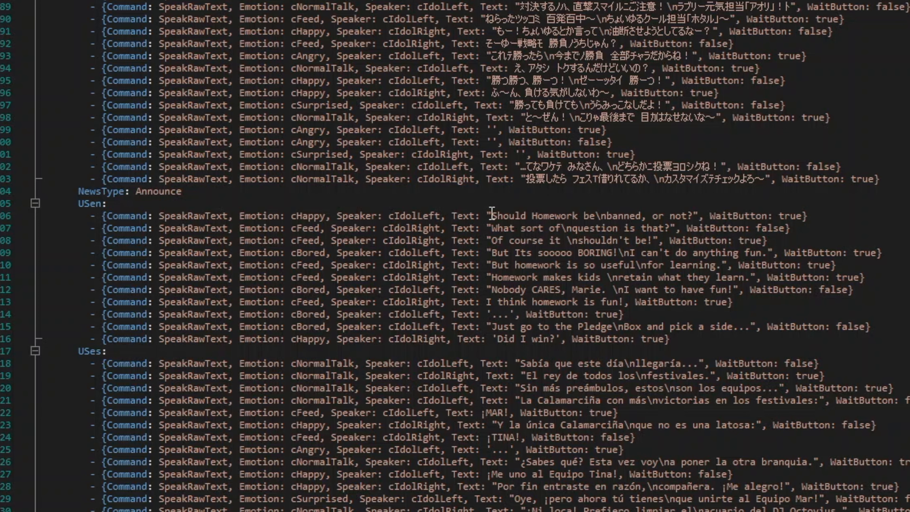
Step: Change "Homework" to lowercase "homework" in the first USen line and highlight the \n line break before "banned"
mouse_move(493, 215)
left_mouse_down()
mouse_move(527, 215)
mouse_move(494, 215)
left_mouse_up()
left_click_drag(595, 217, 606, 215)
Step: Clear the emotion name after the "c" in the first USen line and re-enter it as Happy
left_click_drag(296, 216, 324, 217)
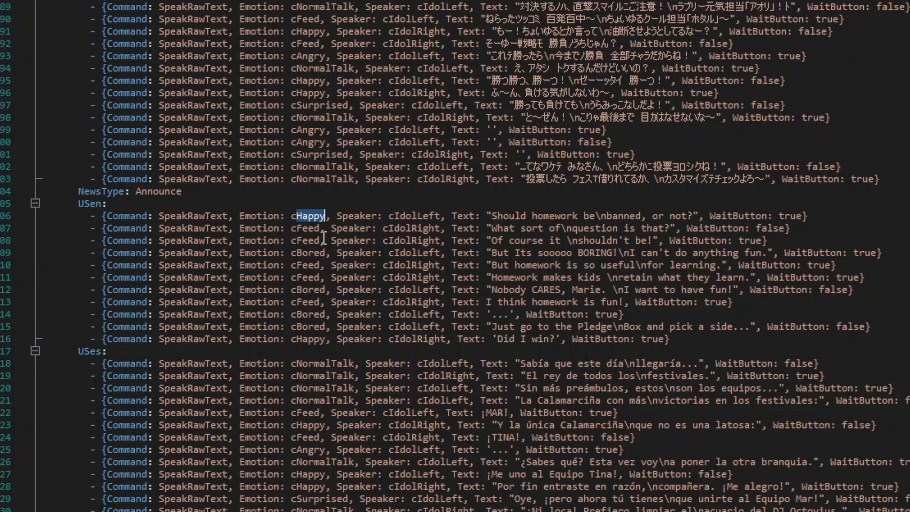
left_click(316, 228)
key("BackSpace")
key("BackSpace")
key("BackSpace")
key("BackSpace")
key("BackSpace")
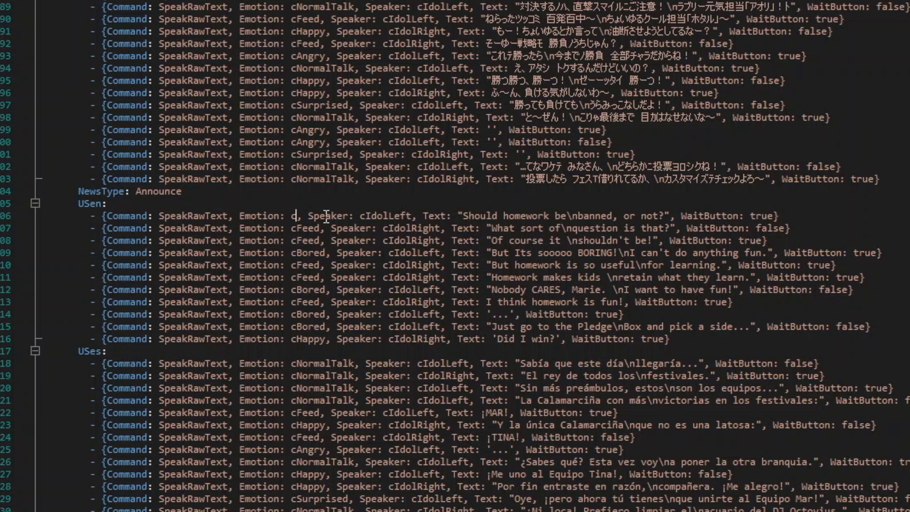
type("Happy")
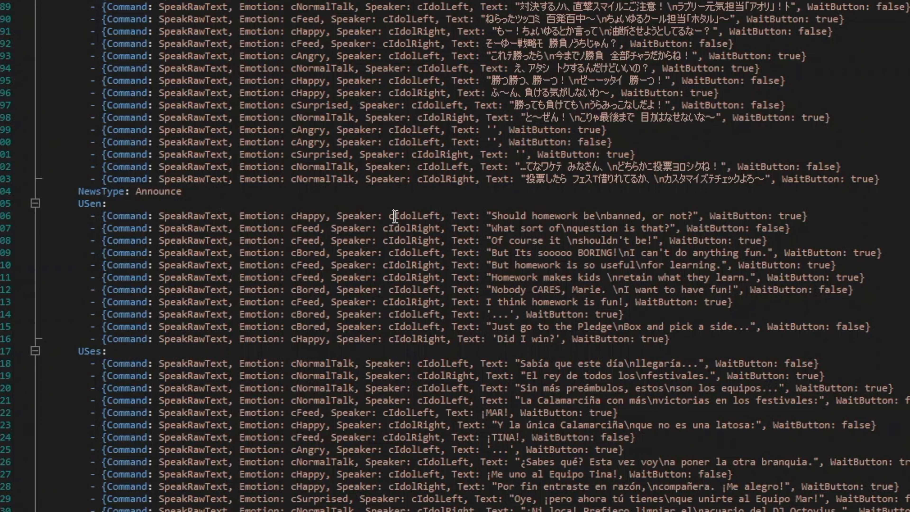
Step: Try setting the speaker of the first USen dialogue line to cIdolRight
left_click_drag(394, 217, 432, 228)
left_click(391, 226)
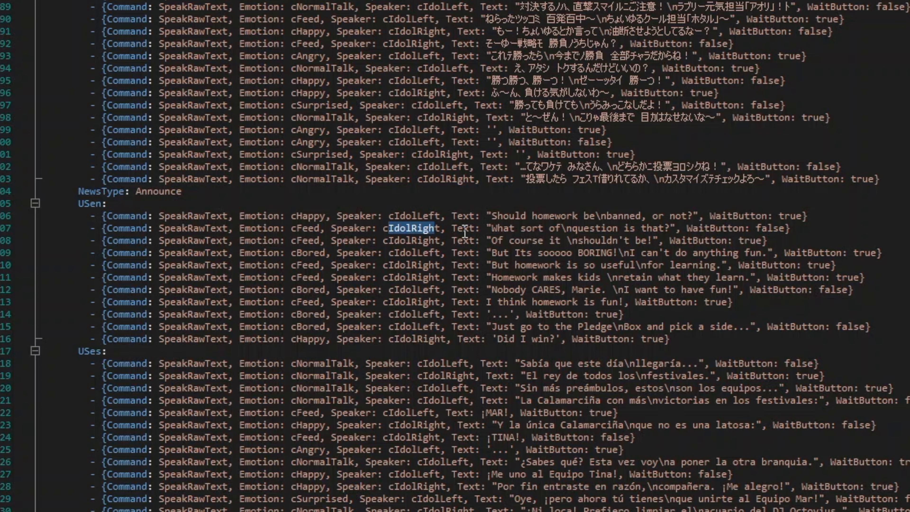
left_click(443, 216)
left_click(444, 216)
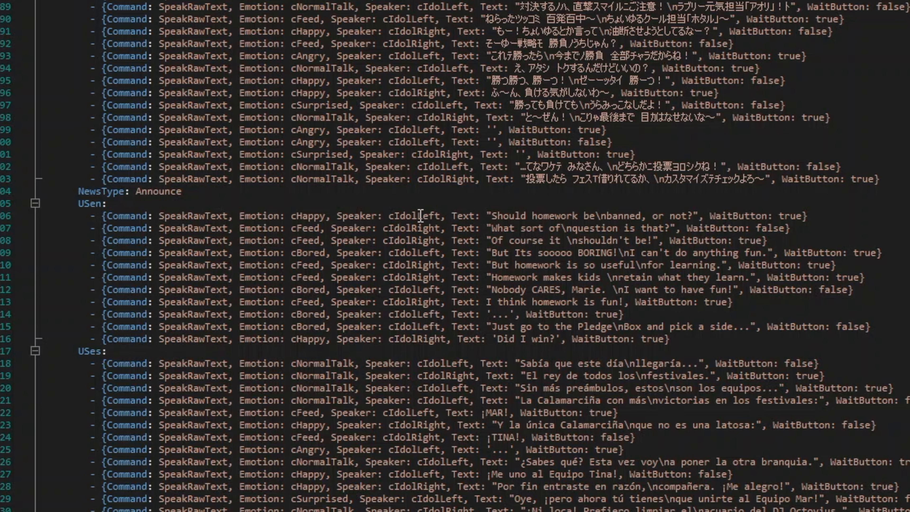
left_click_drag(417, 216, 446, 217)
key("BackSpace")
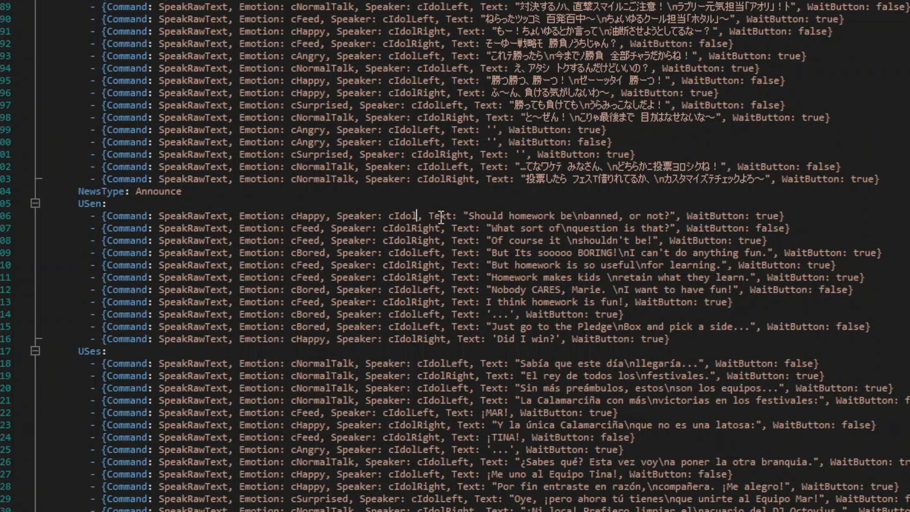
type("R")
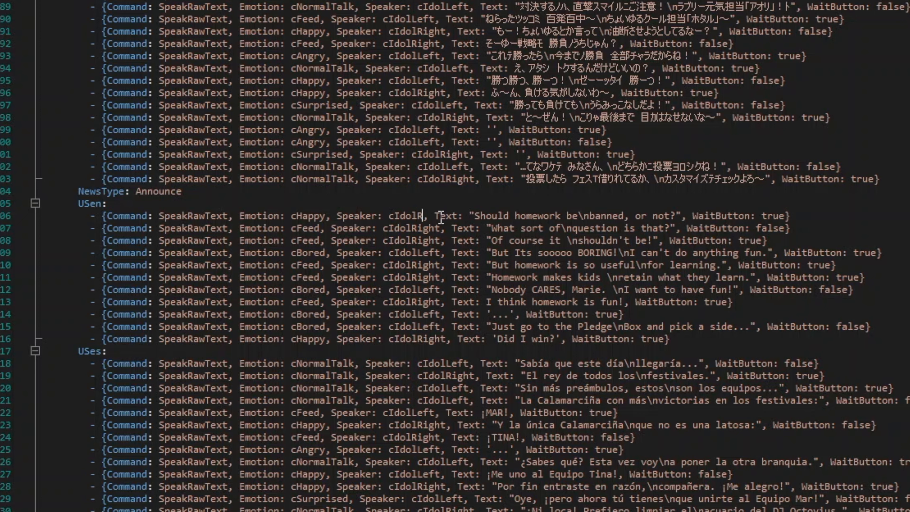
type("ight")
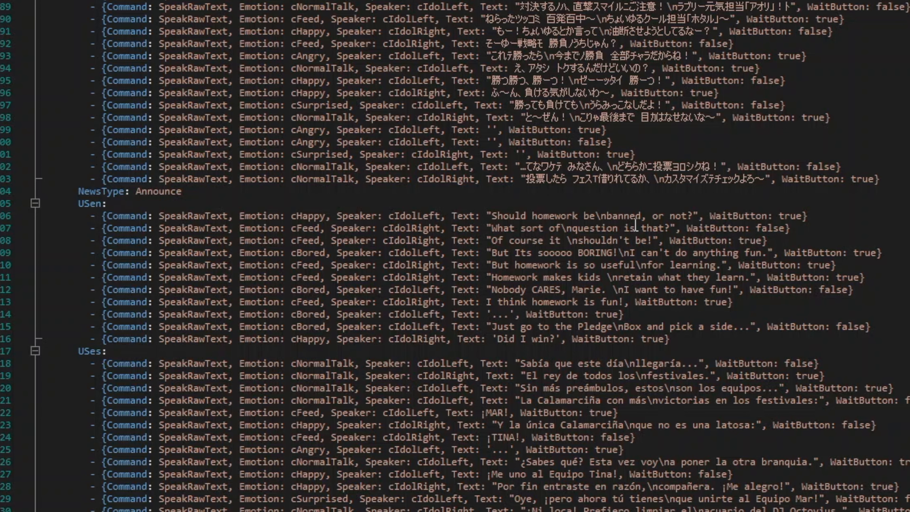
Step: Examine the texts of the second and third USen lines and the WaitButton value of the first line
left_click_drag(492, 228, 640, 228)
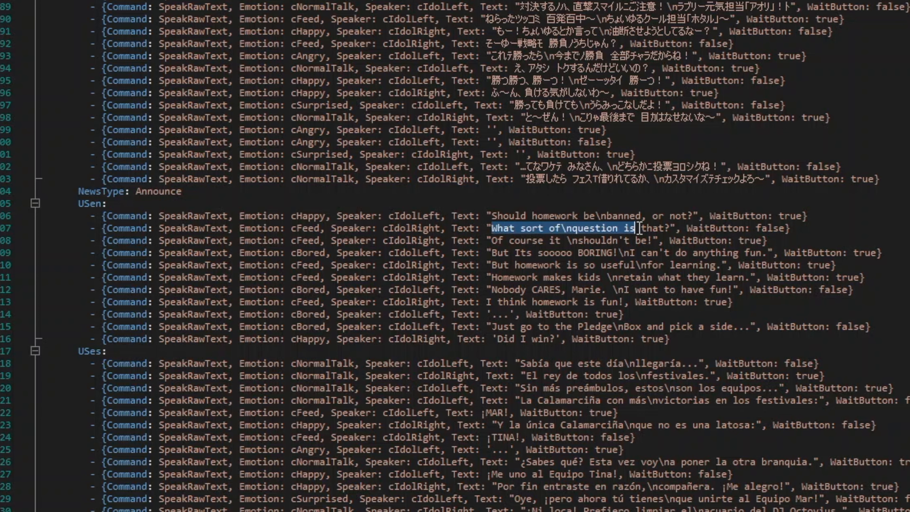
left_click(774, 216)
left_click_drag(778, 216, 805, 223)
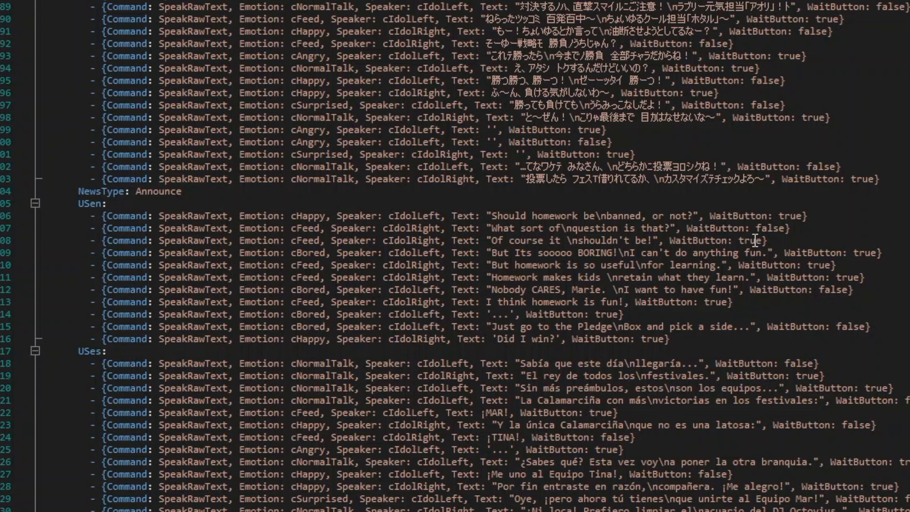
left_click_drag(491, 241, 640, 247)
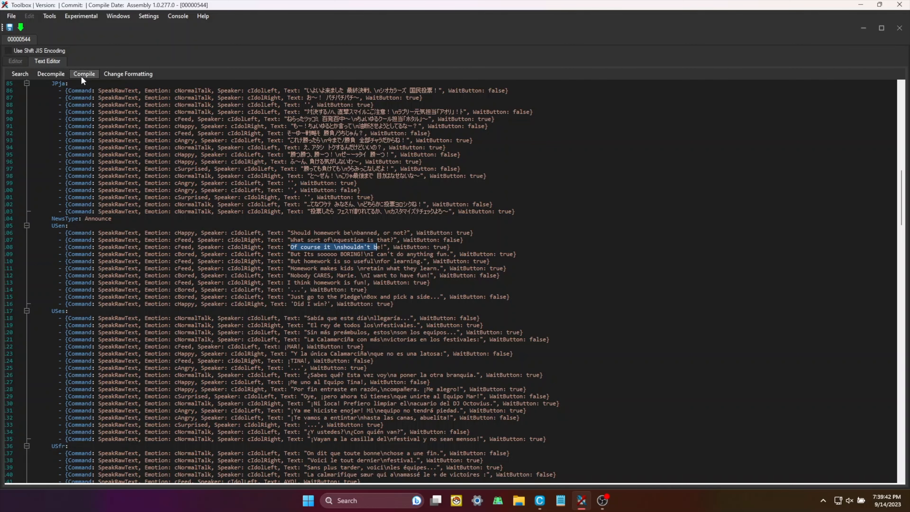
Step: Compile the edited dialogue text and save the 00000544 file
left_click(83, 74)
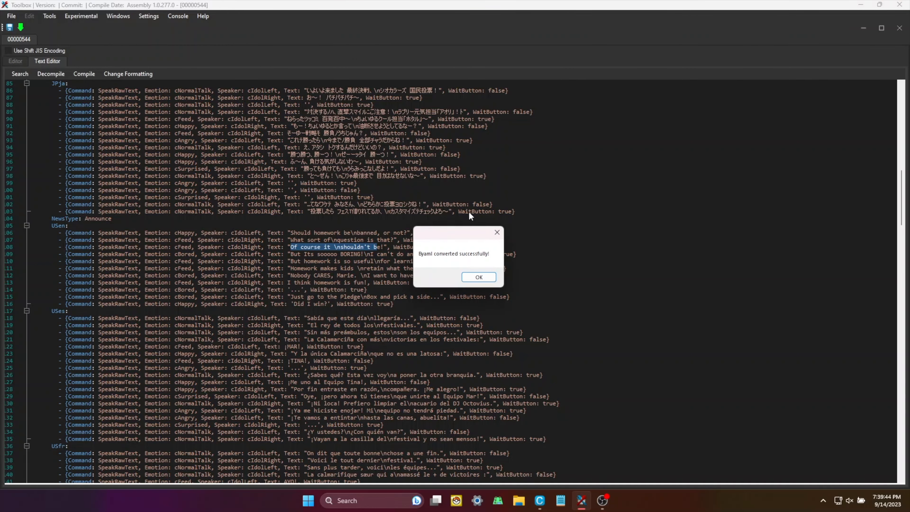
left_click(479, 277)
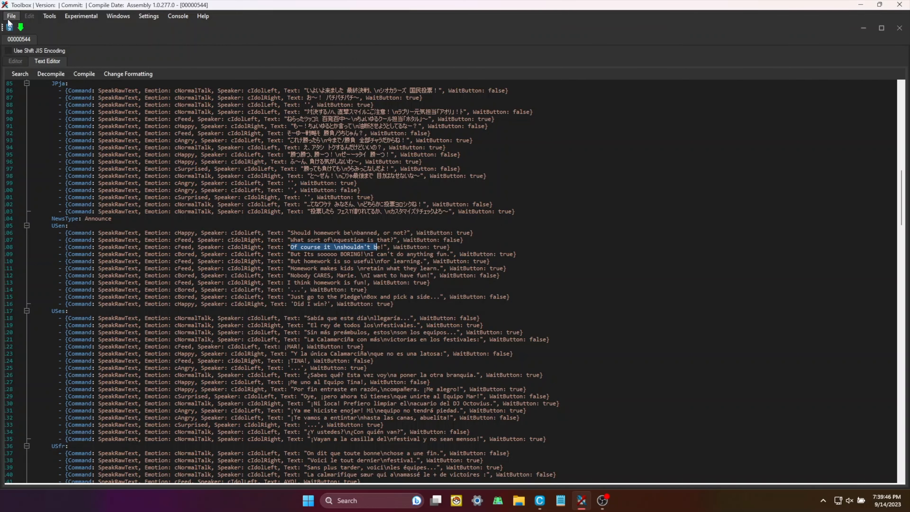
left_click(9, 28)
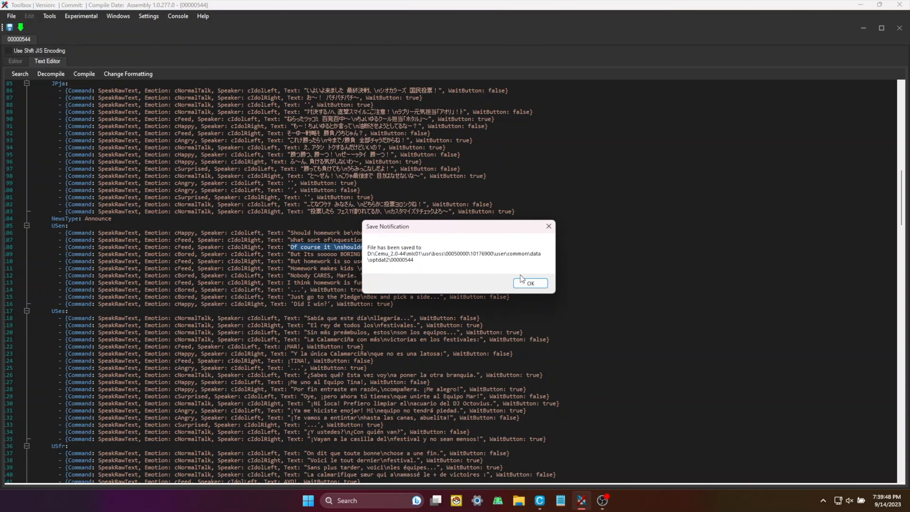
left_click(532, 284)
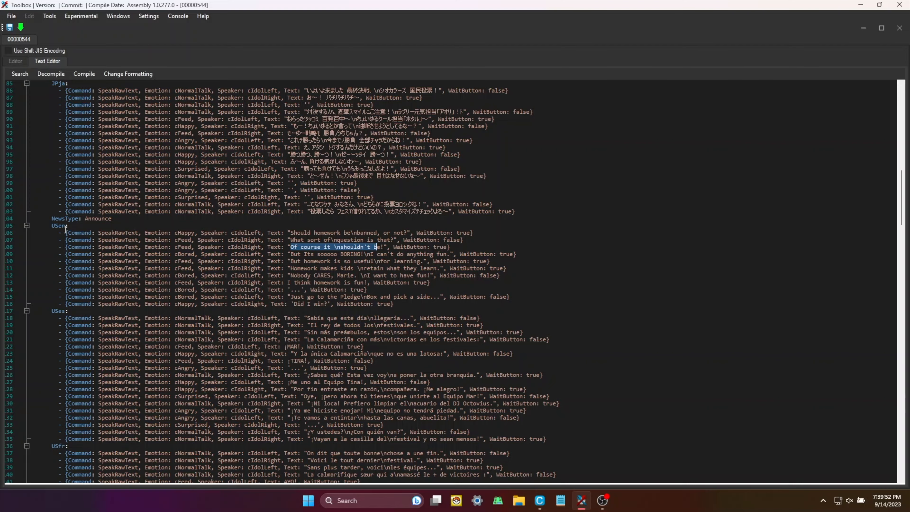
Step: Copy the USen lines from "Homework makes kids" through 'Did I win?', delete them, and paste them back in place
left_click_drag(404, 307, 26, 269)
key("ctrl+c")
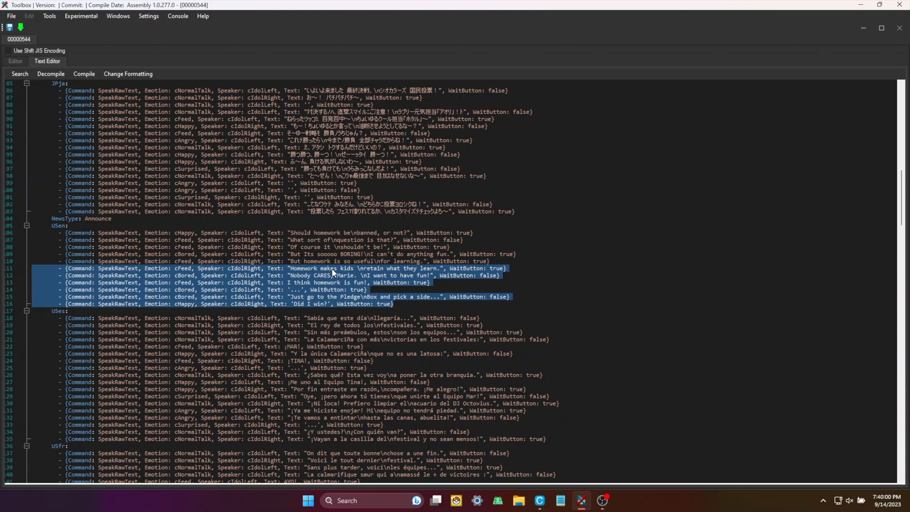
key("Delete")
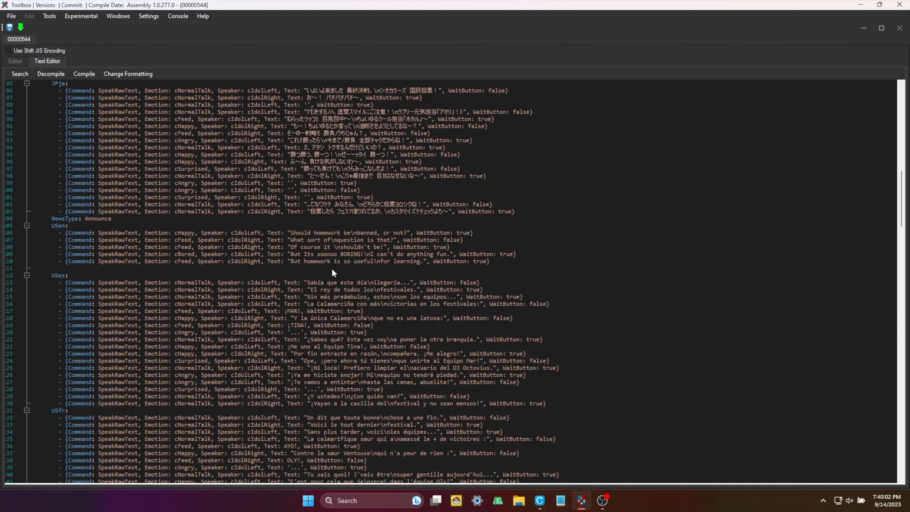
key("ctrl+v")
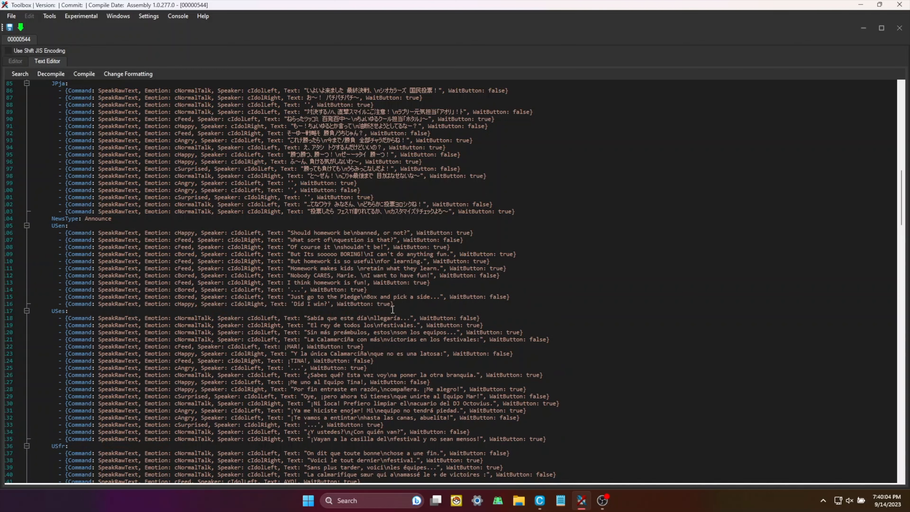
Step: Paste a second copy of the six USen lines on a new line below 'Did I win?' and undo the paste
key("Return")
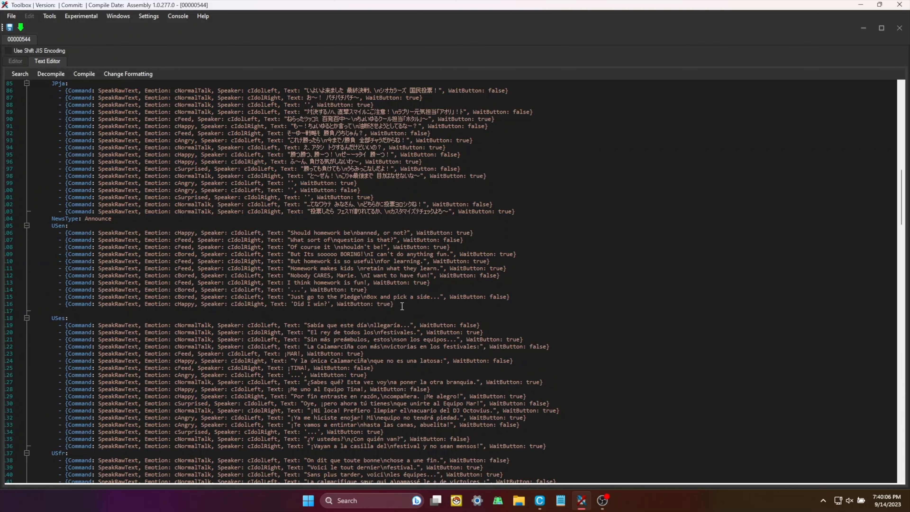
key("ctrl+v")
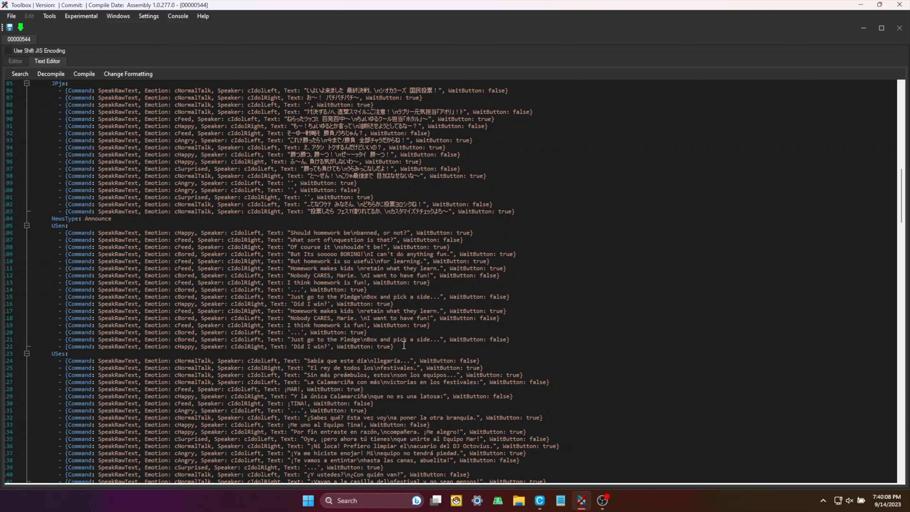
key("ctrl+z")
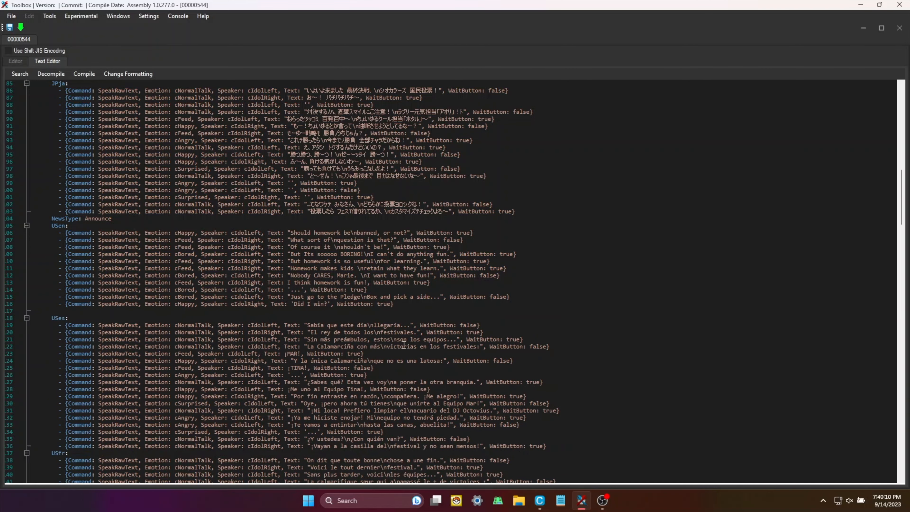
Step: Duplicate the 'Did I win?' line directly below itself in USen and highlight the emotion name in the duplicate
left_click(22, 304)
key("ctrl+c")
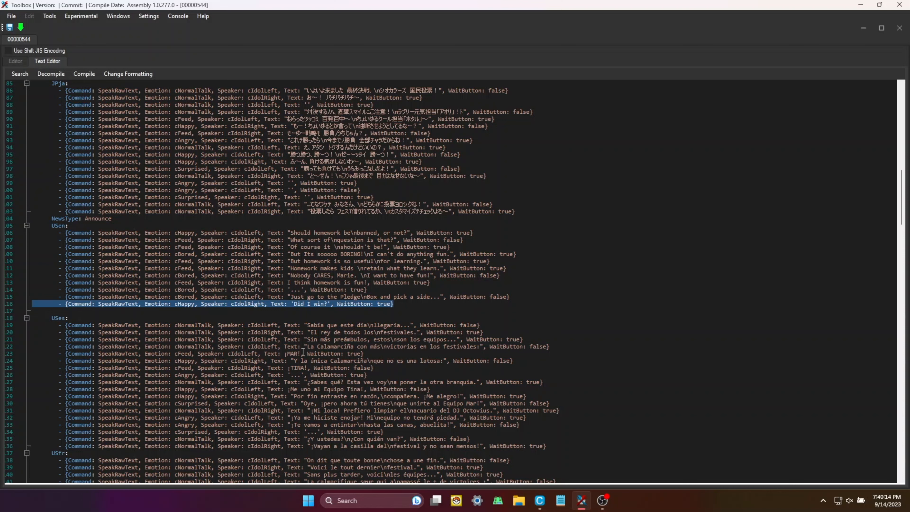
left_click(410, 303)
key("ctrl+v")
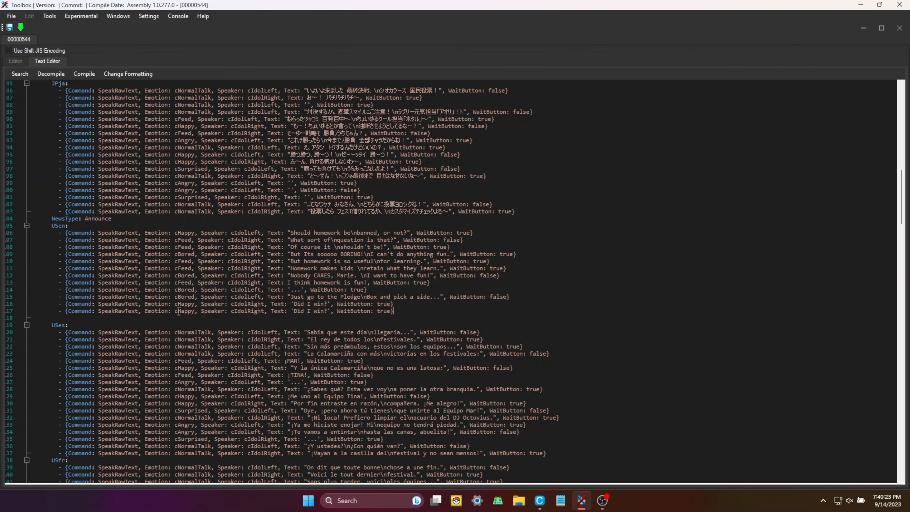
left_click_drag(178, 311, 205, 315)
left_click(189, 310)
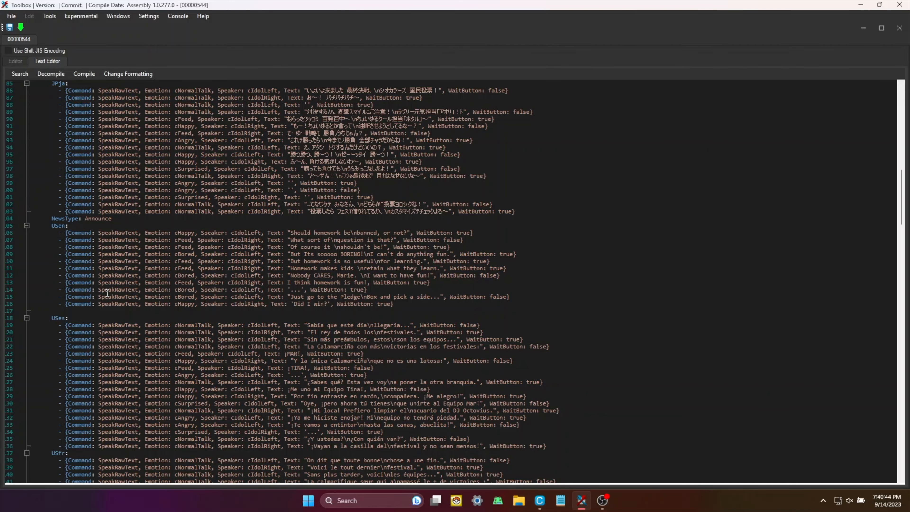
Step: Examine the Name and ShortName entries of both teams in the Teams section, including the first team's USen name
scroll(107, 293, "down", 20)
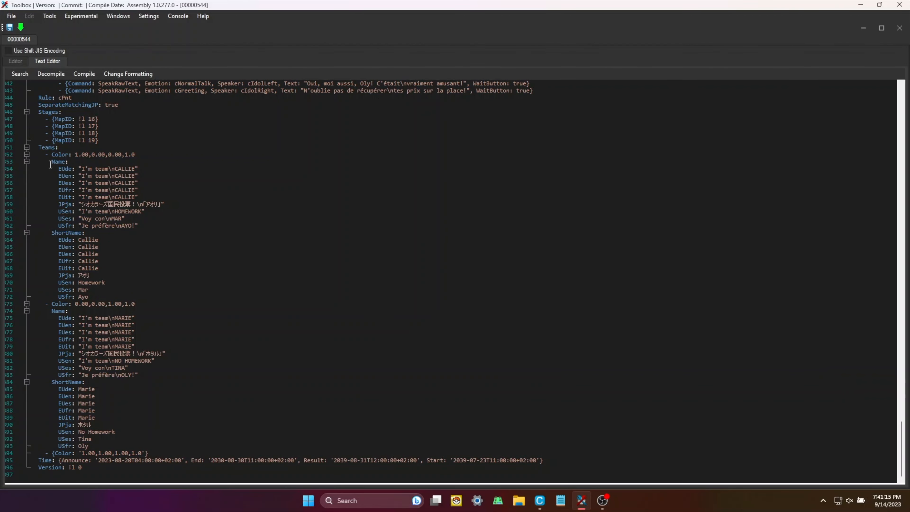
left_click_drag(49, 162, 170, 432)
left_click(263, 420)
left_click_drag(82, 170, 124, 174)
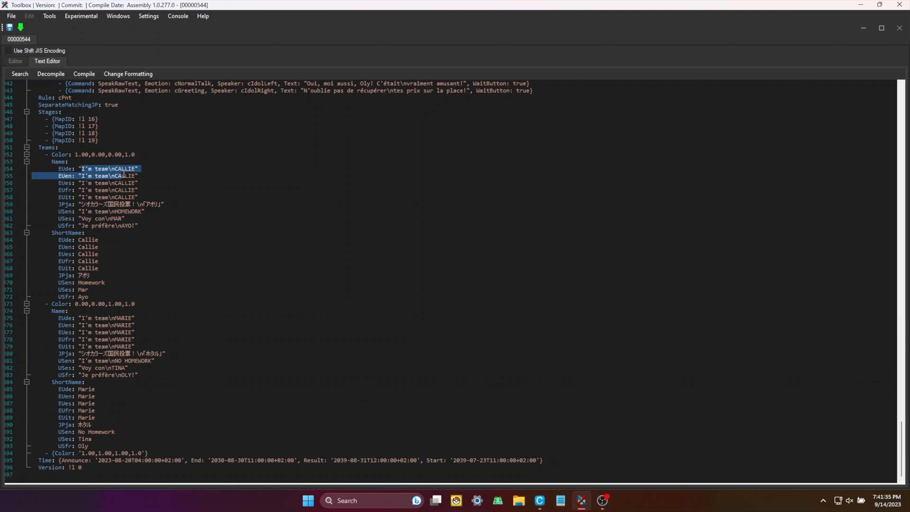
left_click(83, 211)
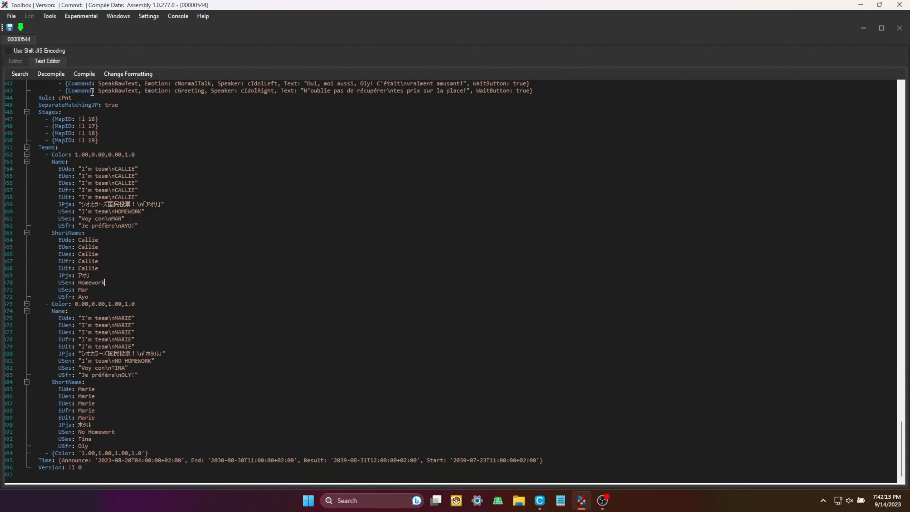
Step: Compile the Splatfest text again and save 00000544 with the team entries reviewed
left_click(85, 73)
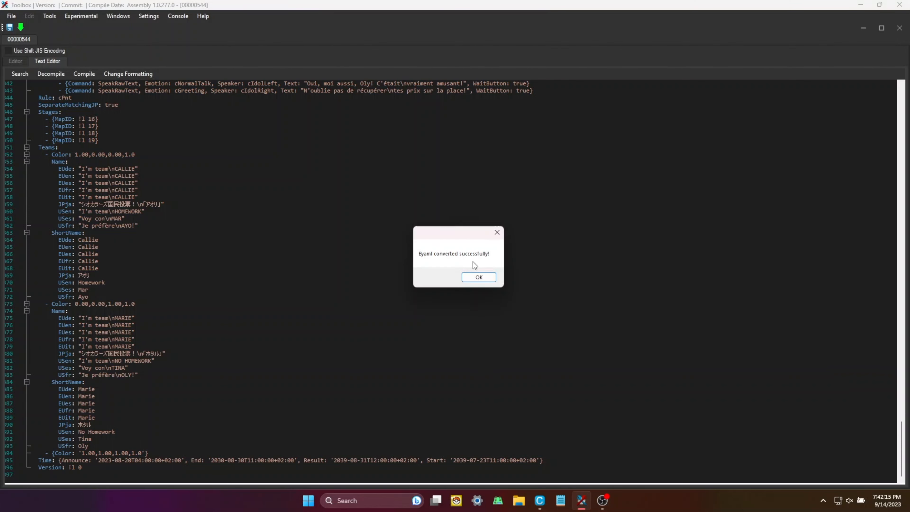
left_click(478, 280)
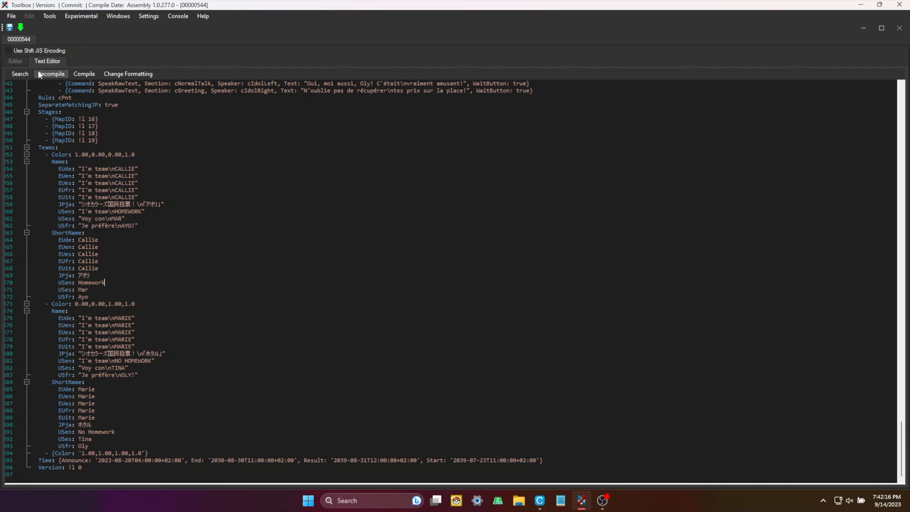
left_click(10, 27)
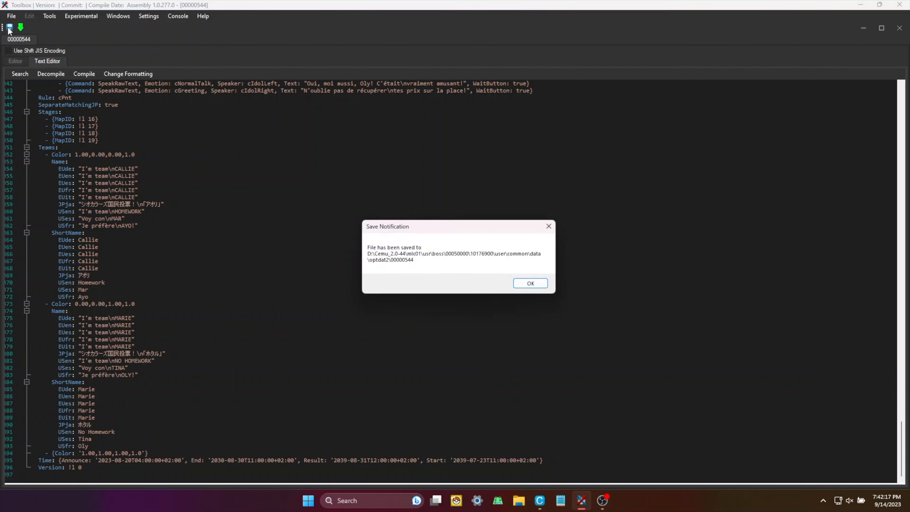
left_click(531, 282)
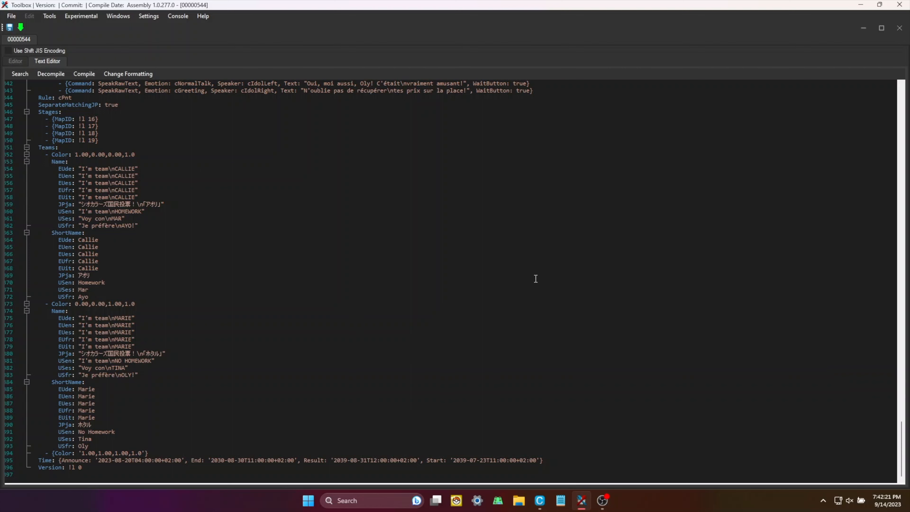